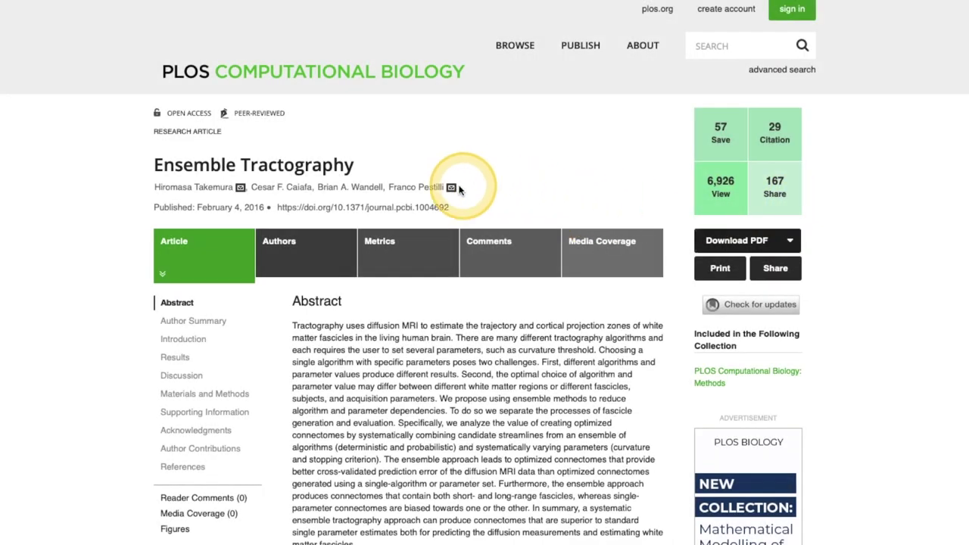
Check an author's ORCID link on the Ensemble Tractography article, then open the About the Authors page.
click(452, 188)
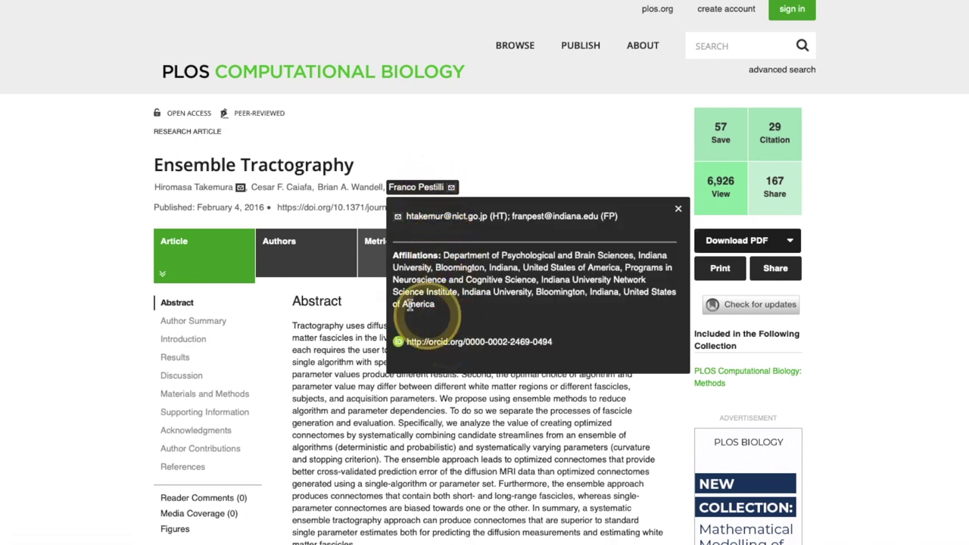
click(415, 186)
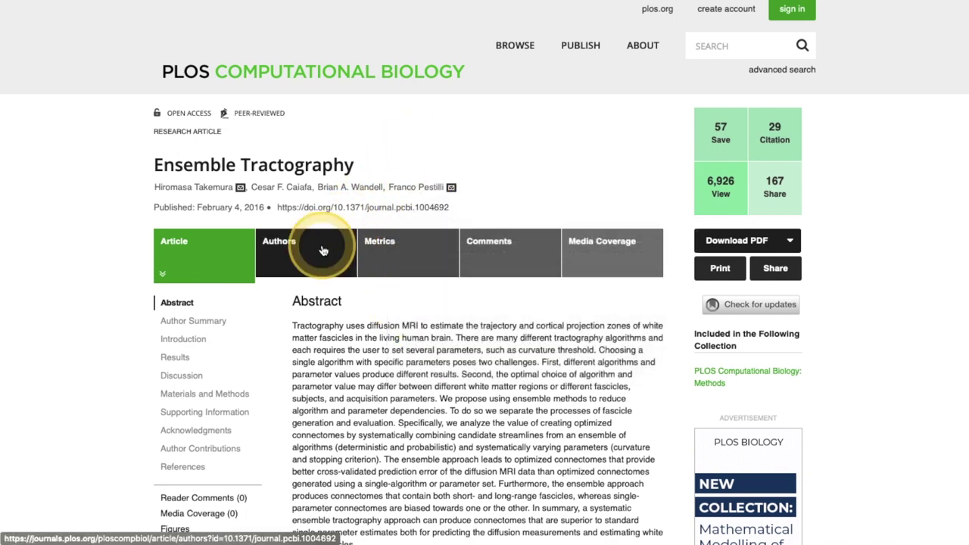
click(322, 251)
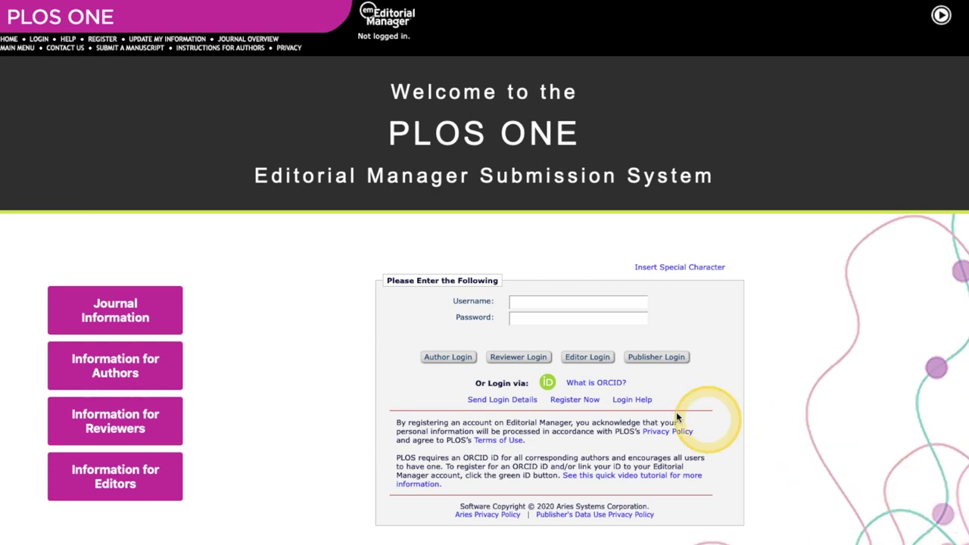
Choose ORCID login in Editorial Manager and sign in with the account e-mail and password.
click(546, 382)
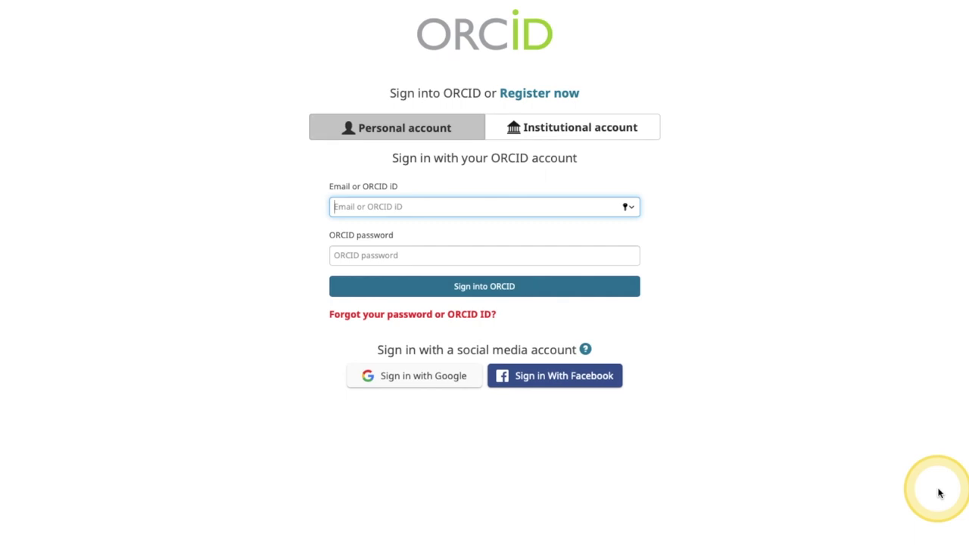
click(515, 205)
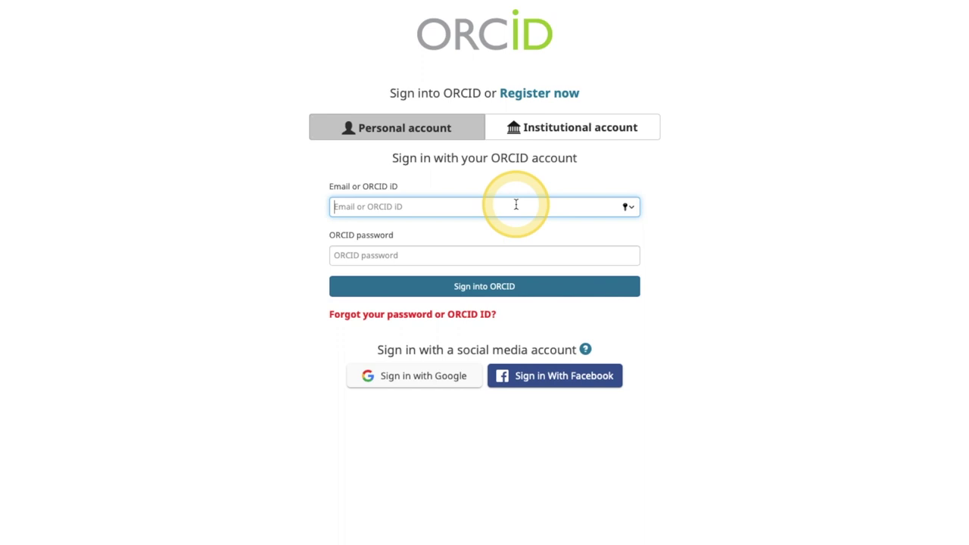
key(Tab)
text(********)
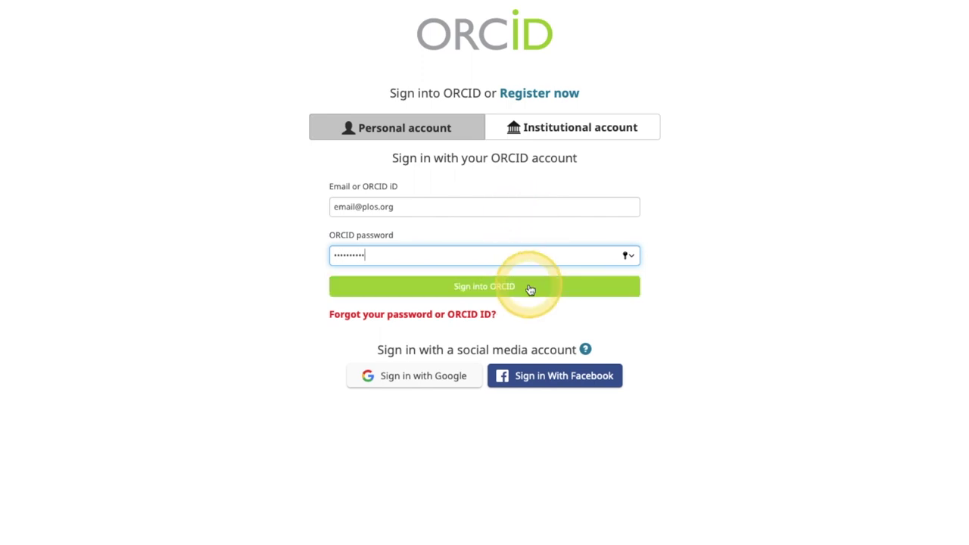
click(530, 285)
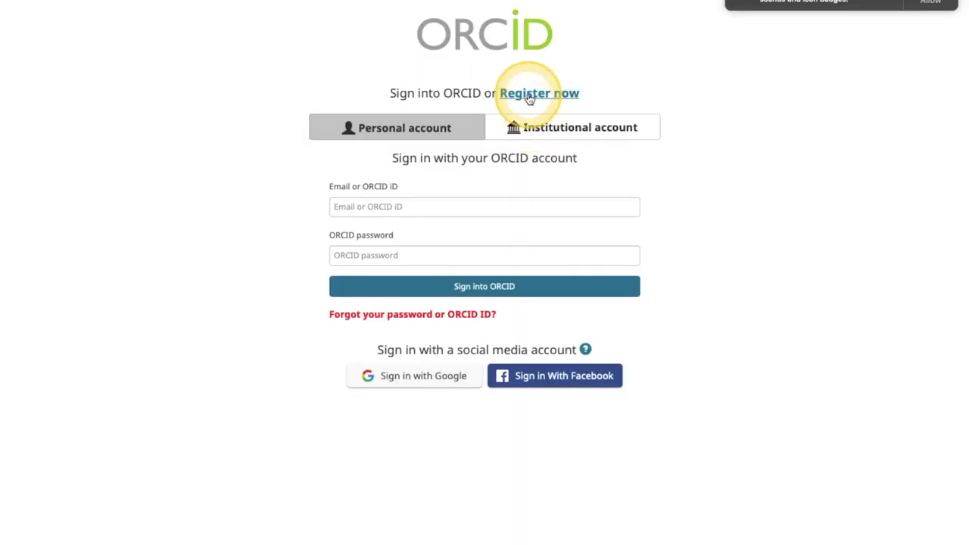
Start a new ORCID registration with primary and additional e-mails and a confirmed password.
click(530, 99)
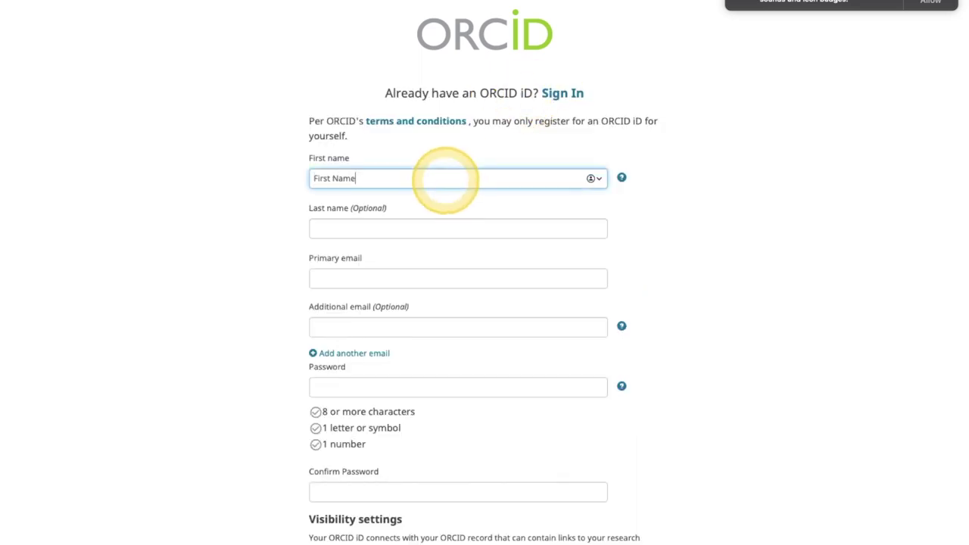
key(Tab)
key(Tab)
key(Tab)
key(Tab)
key(Tab)
Opt into quarterly ORCID emails, accept the privacy policy and terms, and start the robot check.
scroll(446, 182, down, 6)
click(313, 333)
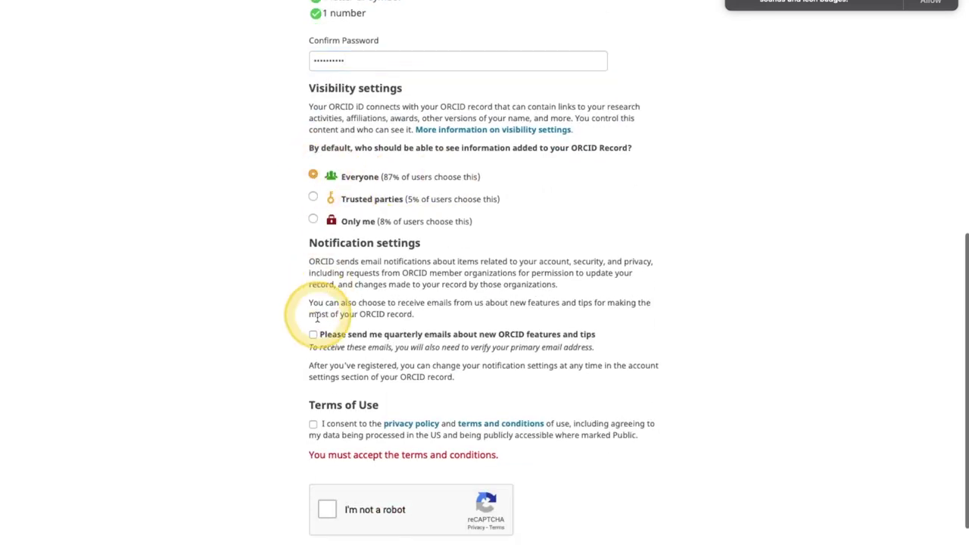
click(312, 424)
click(327, 476)
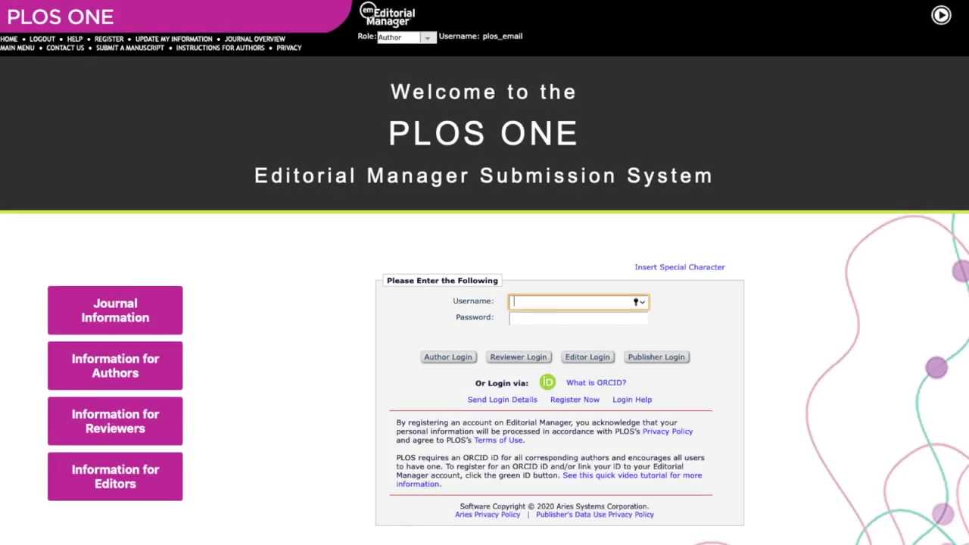
Log into PLOS Editorial Manager as an author with the account username and password.
key(Tab)
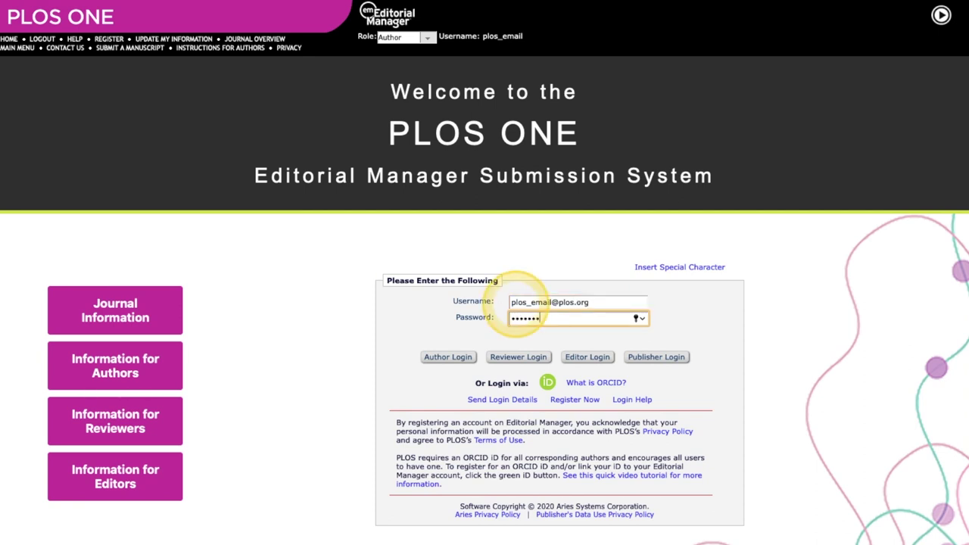
key(Return)
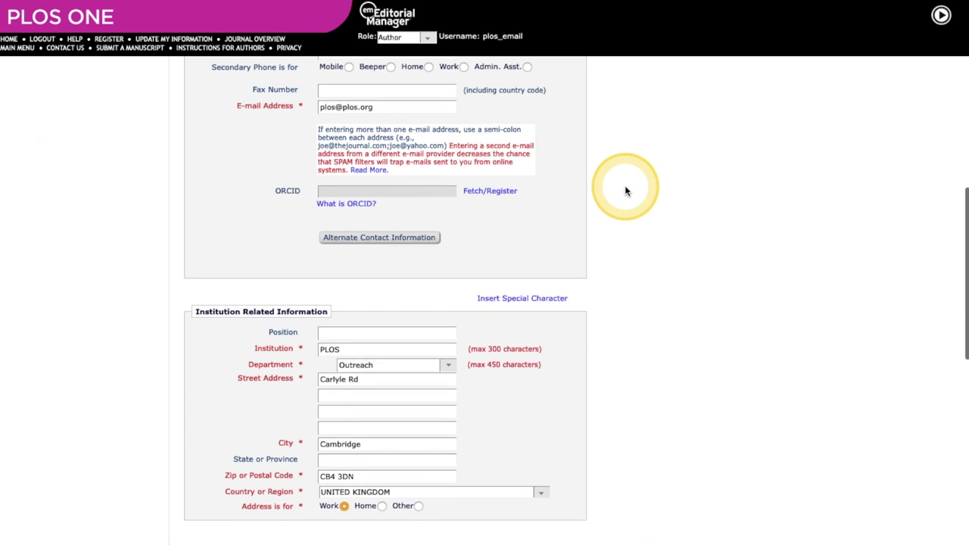
scroll(625, 190, down, 1)
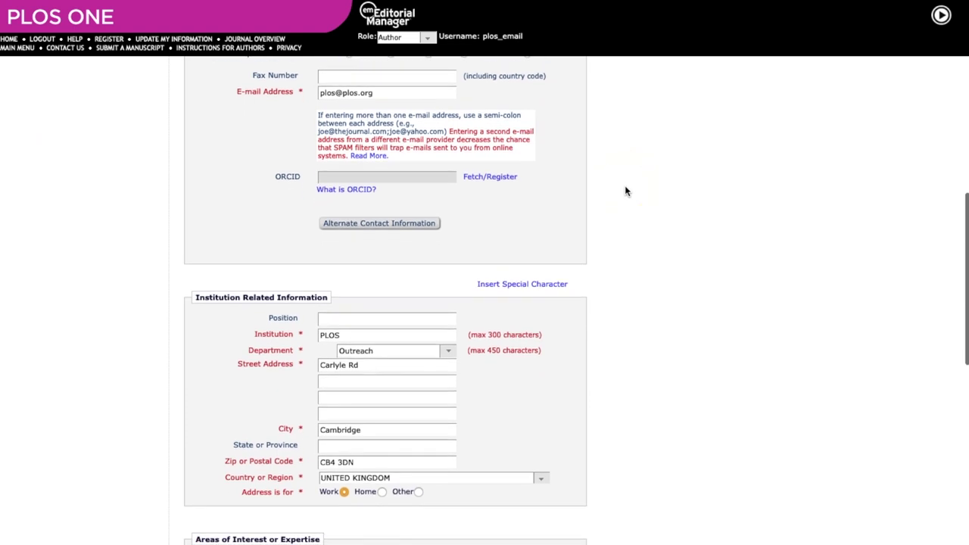
Scroll the profile form to the empty ORCID field and choose to fetch or register an iD.
click(505, 182)
Sign in with the existing ORCID iD from Editorial Manager's access request to reach the ORCID record.
click(725, 395)
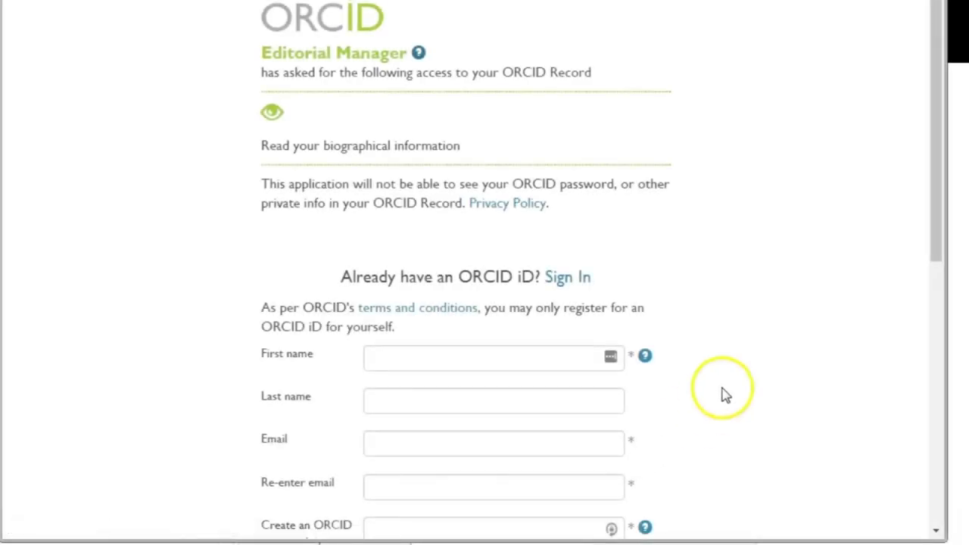
drag(938, 162, 936, 257)
click(569, 90)
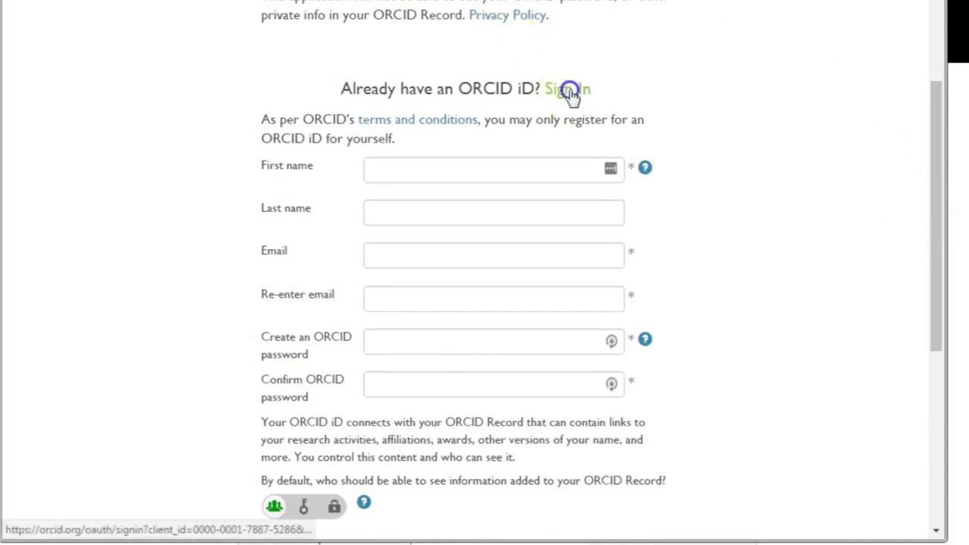
drag(932, 195, 894, 255)
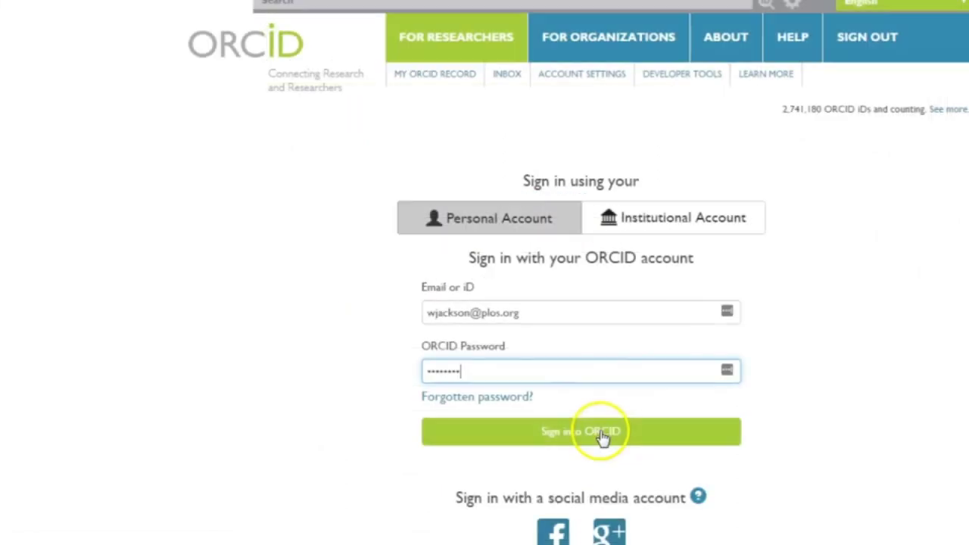
click(602, 435)
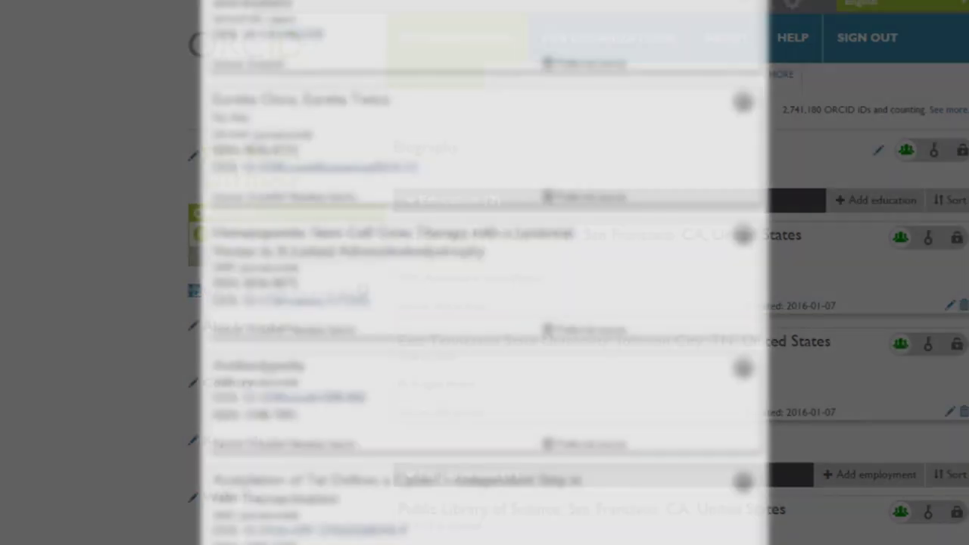
scroll(485, 273, down, 1)
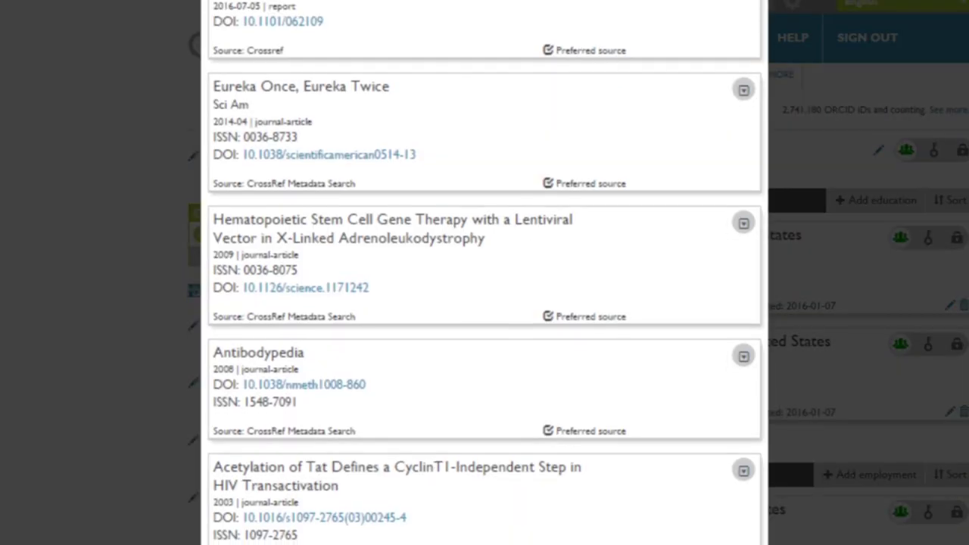
scroll(484, 272, down, 1)
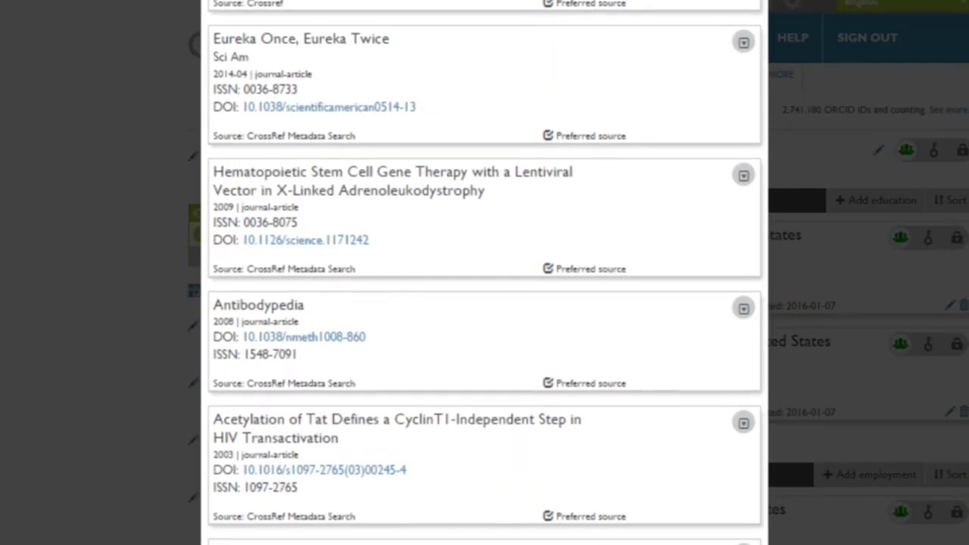
scroll(485, 273, down, 1)
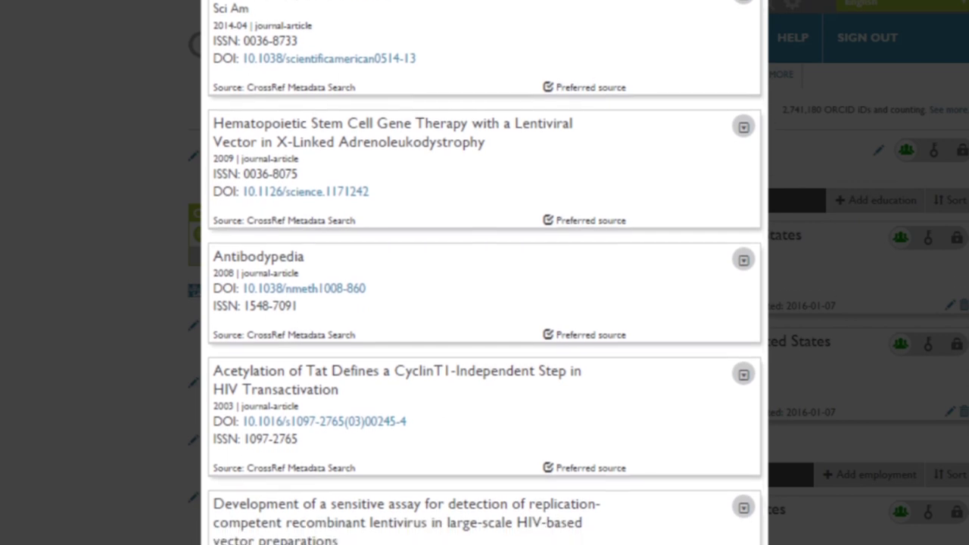
scroll(484, 272, down, 1)
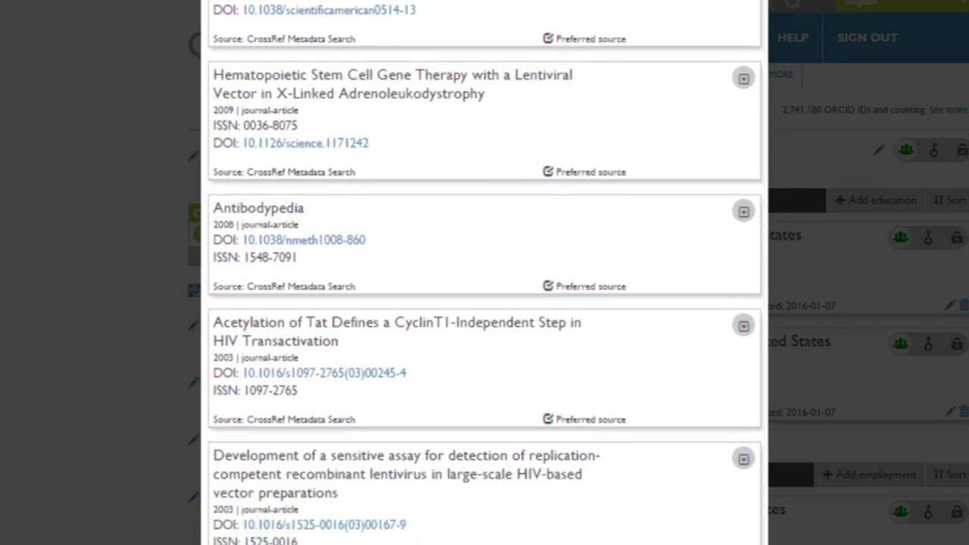
scroll(485, 273, down, 1)
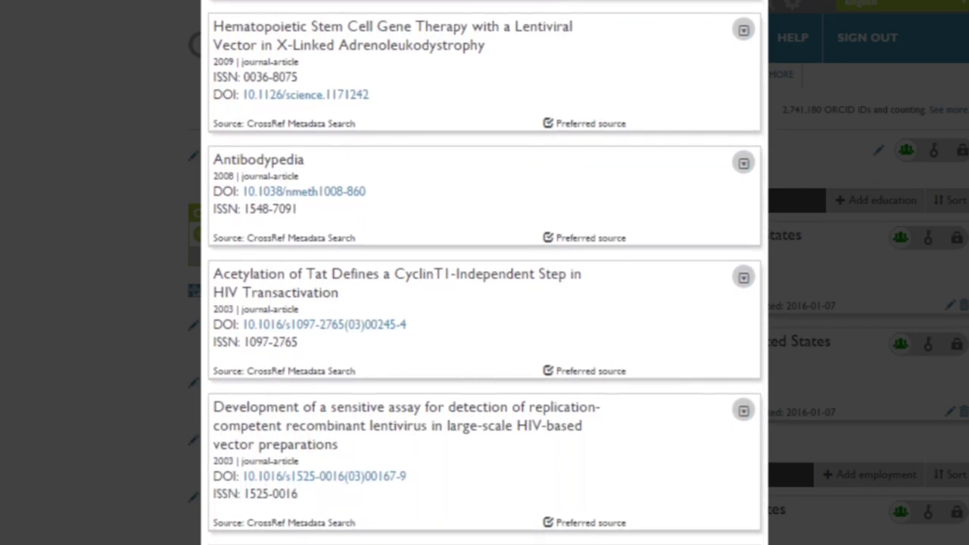
scroll(484, 272, down, 1)
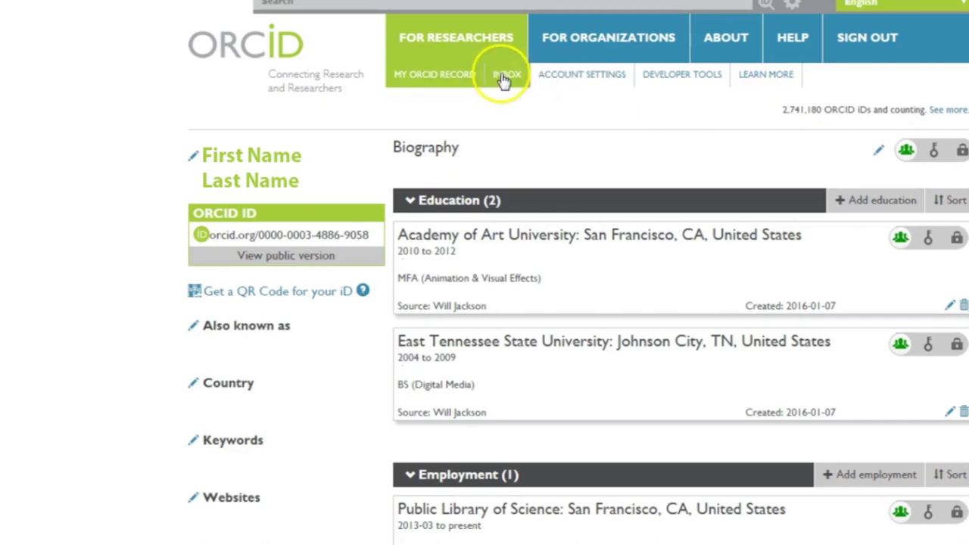
Open the ORCID inbox to view the three Crossref messages.
click(503, 75)
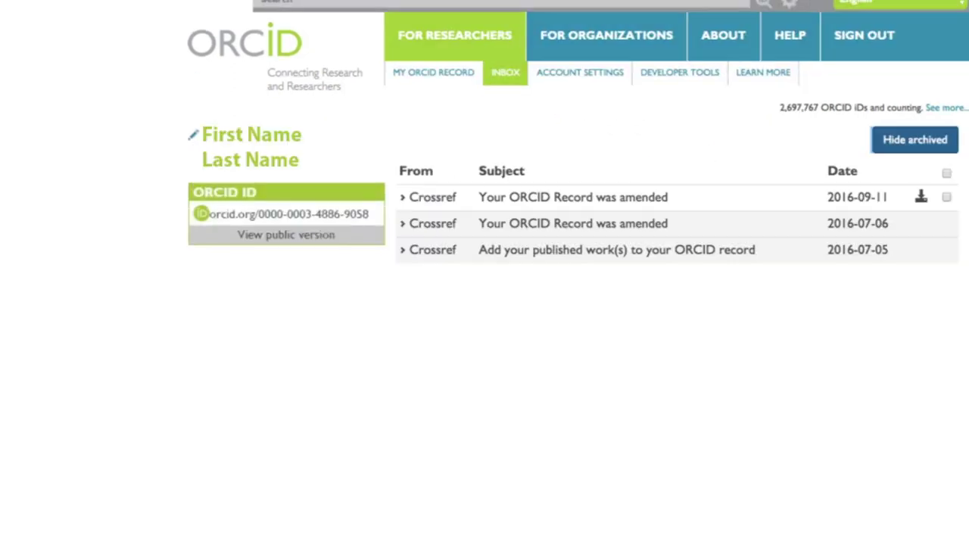